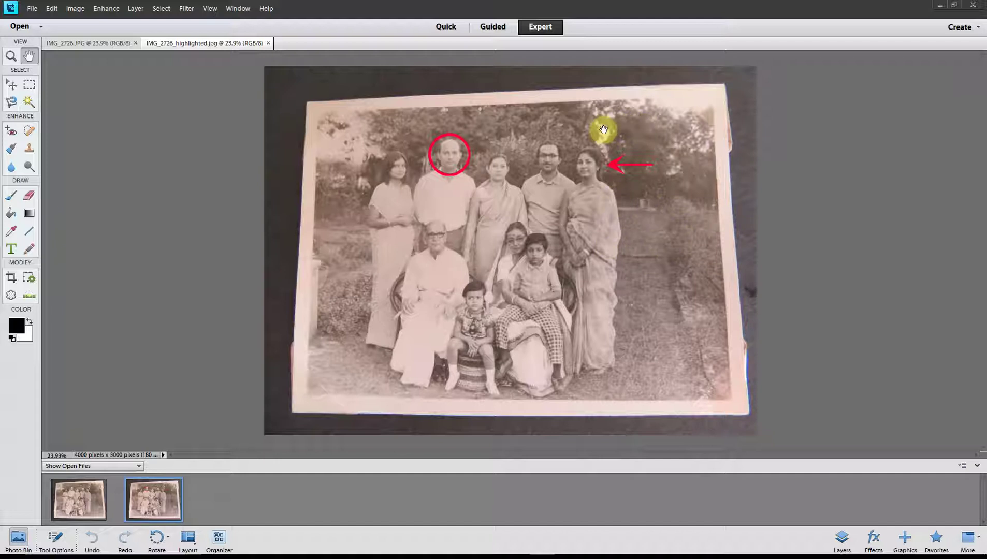
In IMG_2726.JPG, set up the Elliptical Marquee tool with a fixed aspect ratio of 200 by 200
{"action": "left_click", "coordinate": [80, 46]}
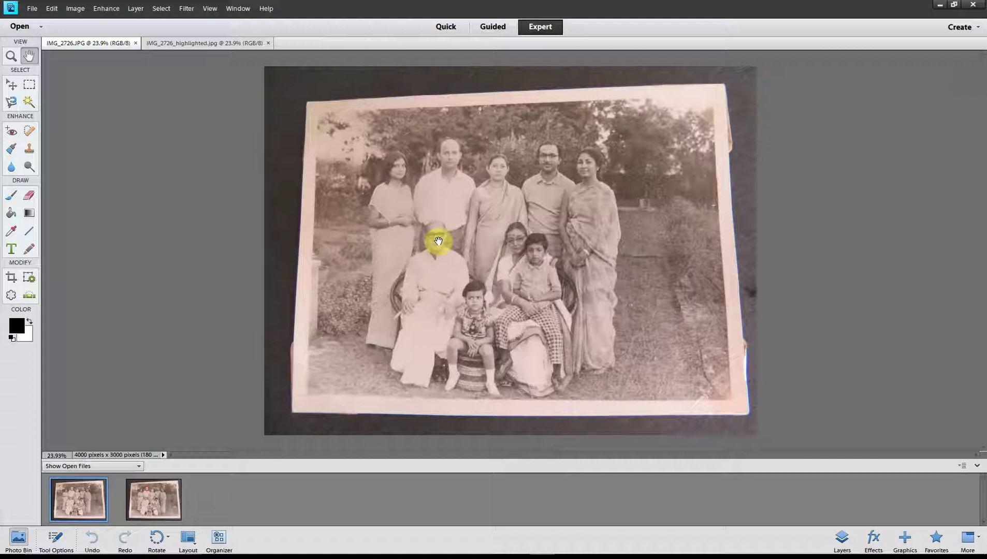
{"action": "left_click", "coordinate": [29, 87]}
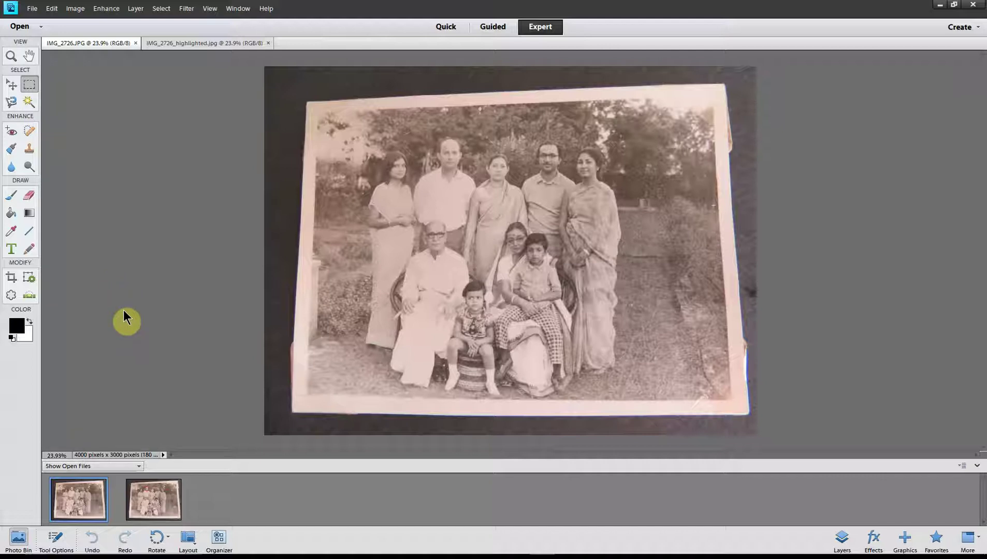
{"action": "left_click", "coordinate": [57, 542]}
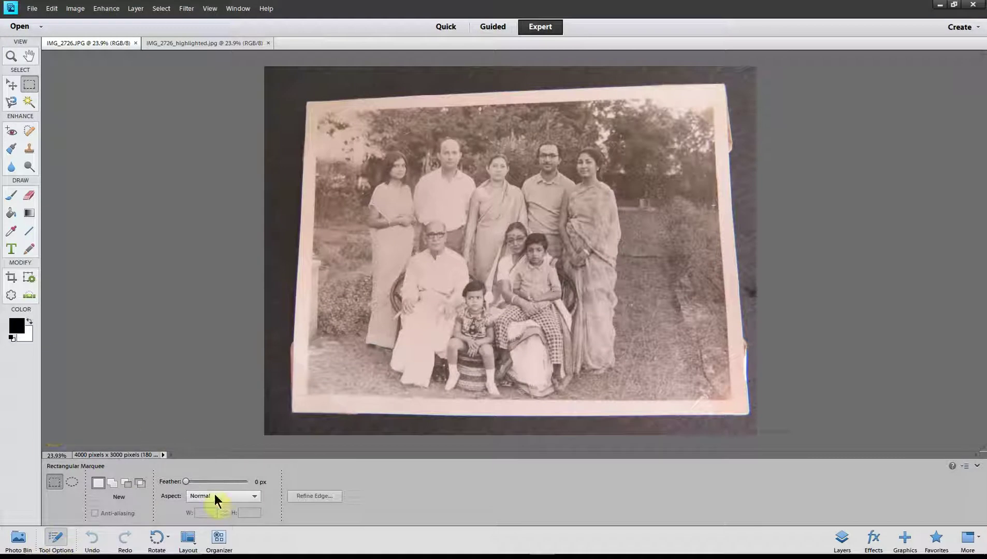
{"action": "left_click", "coordinate": [71, 481]}
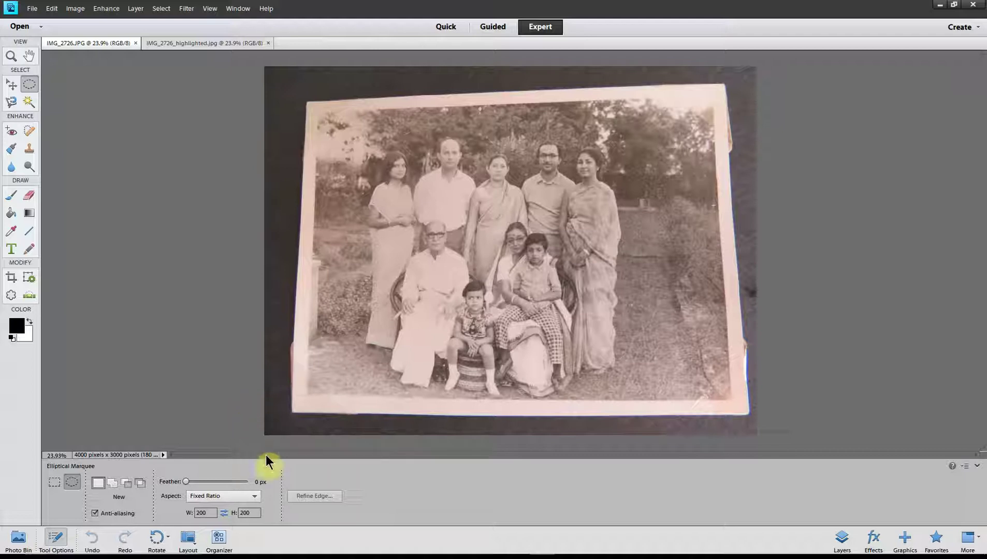
{"action": "left_click", "coordinate": [256, 499]}
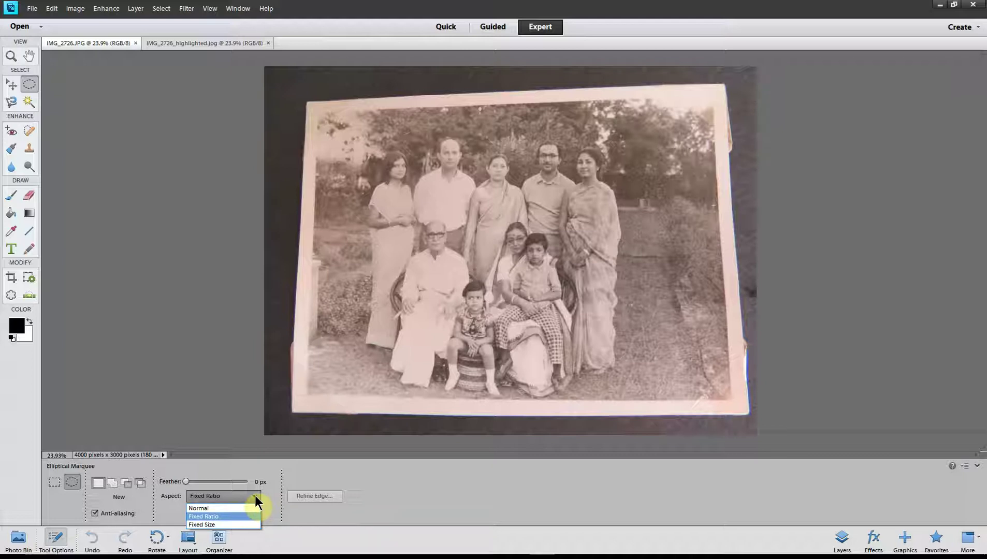
{"action": "left_click", "coordinate": [214, 517]}
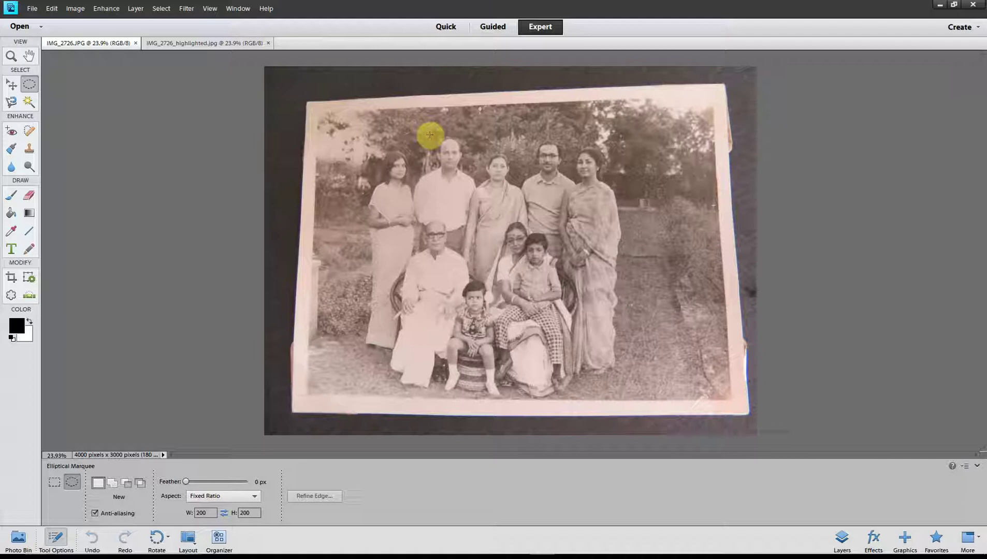
Make a circular selection around the head of the back-row man second from the left, and centre it on his face
{"action": "left_click_drag", "start_coordinate": [431, 136], "coordinate": [478, 177]}
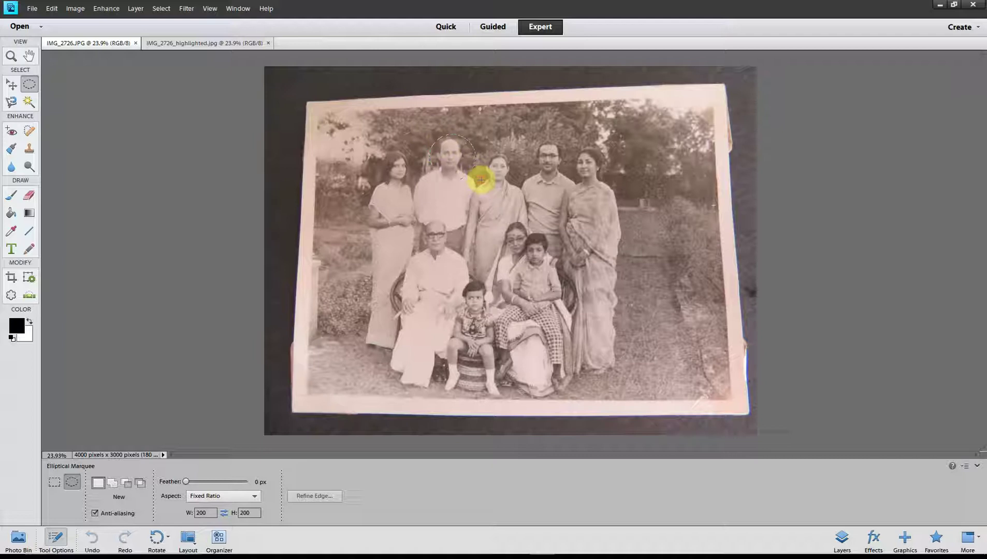
{"action": "left_click_drag", "start_coordinate": [482, 180], "coordinate": [481, 179]}
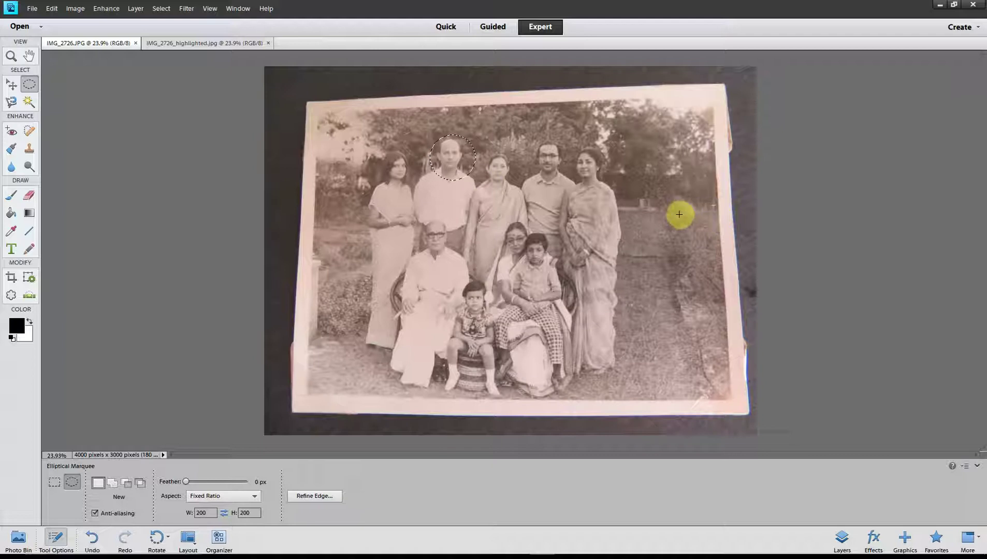
{"action": "left_click", "coordinate": [457, 162]}
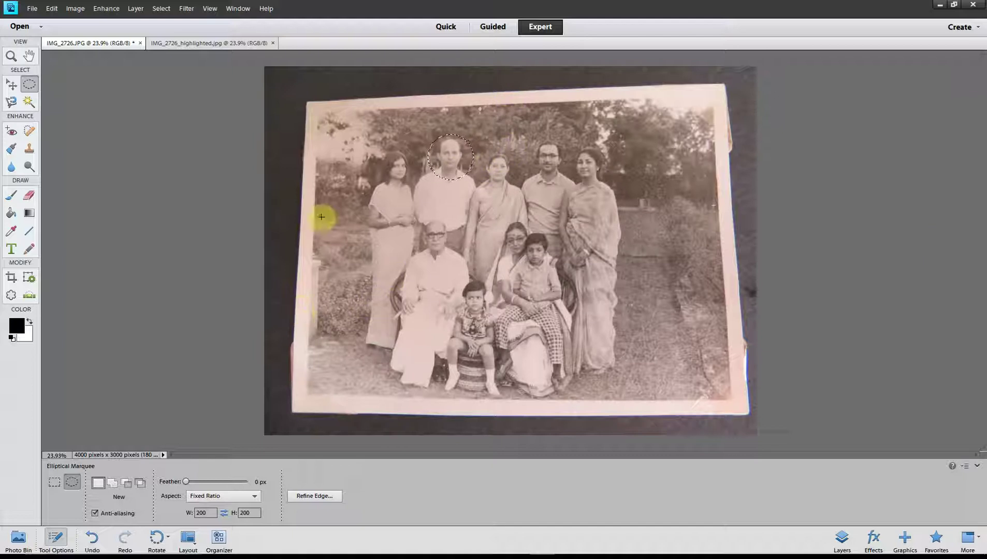
Stroke the circular selection with a 20 px red outline placed inside its edge, and deselect it
{"action": "left_click", "coordinate": [53, 9]}
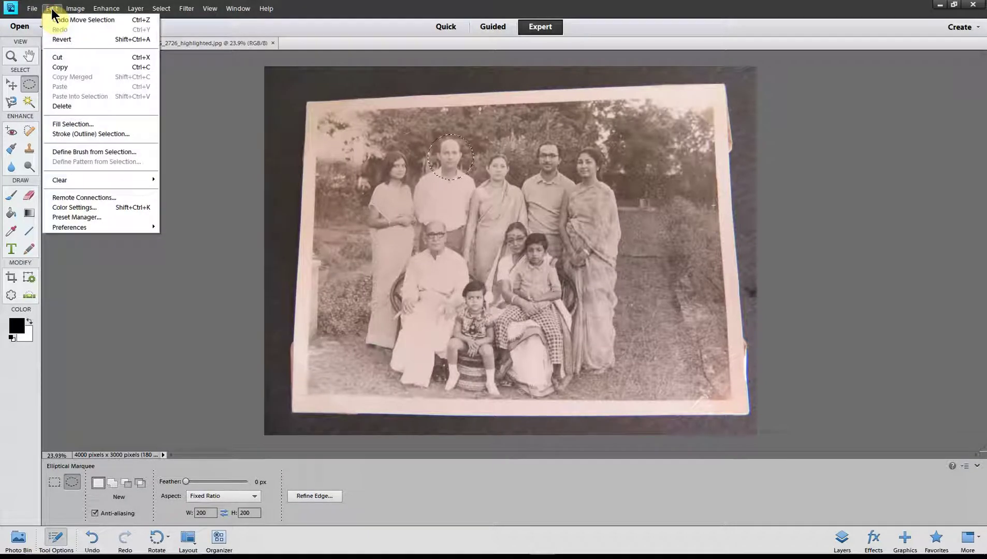
{"action": "left_click", "coordinate": [60, 133]}
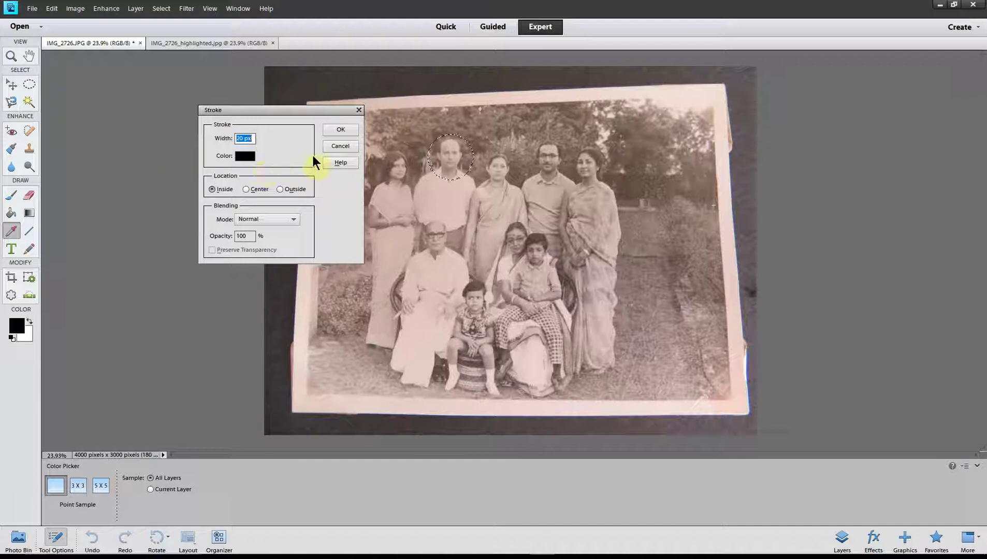
{"action": "left_click", "coordinate": [245, 156]}
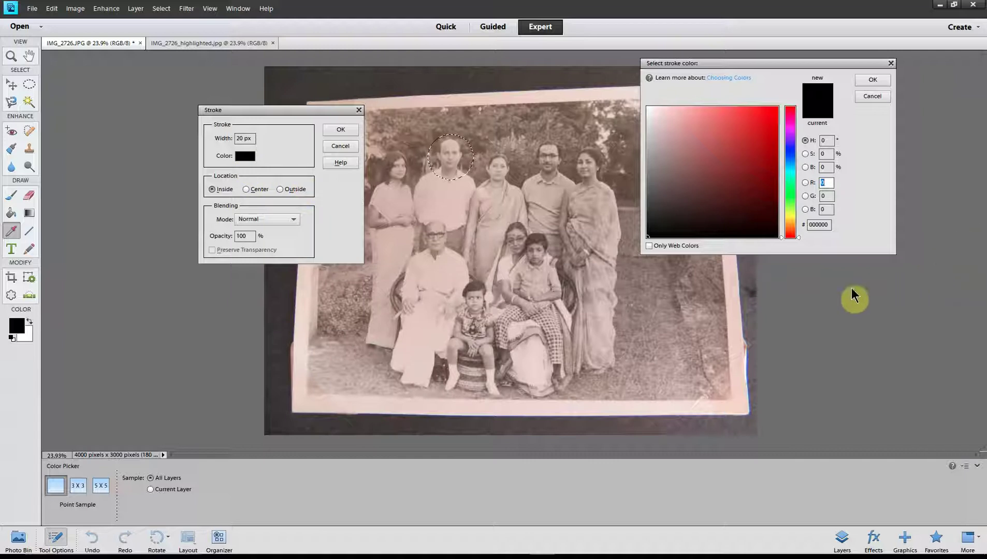
{"action": "left_click", "coordinate": [775, 111]}
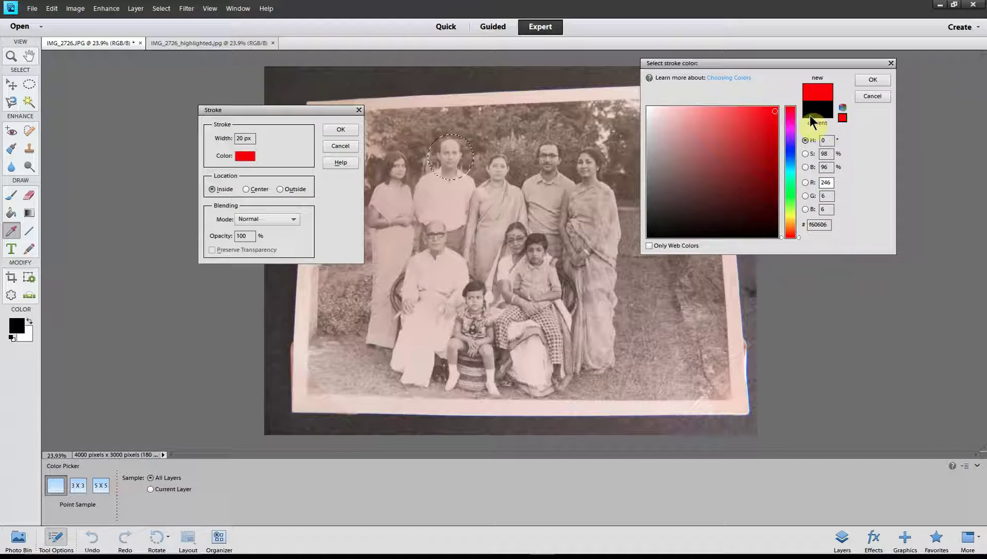
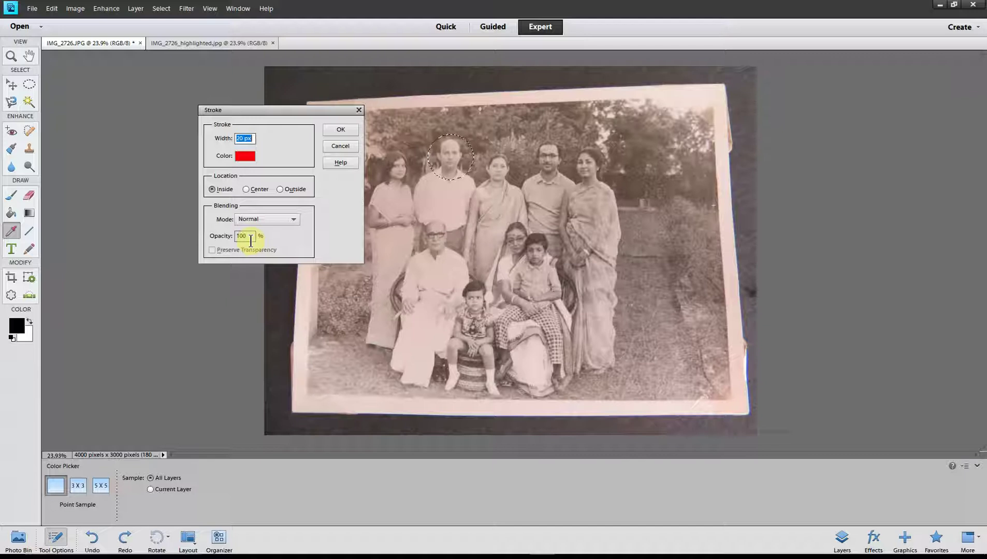
{"action": "left_click", "coordinate": [340, 131]}
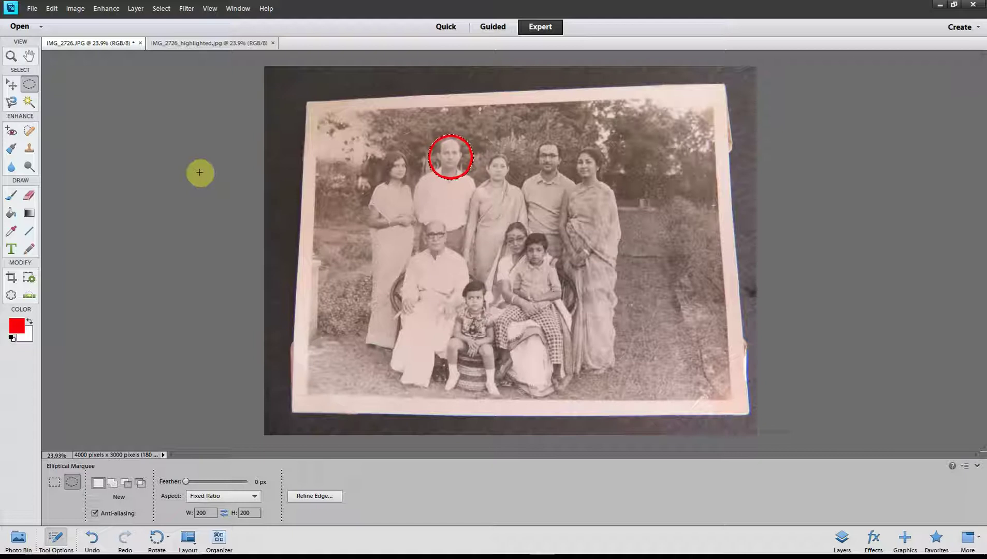
{"action": "key", "text": "ctrl+d"}
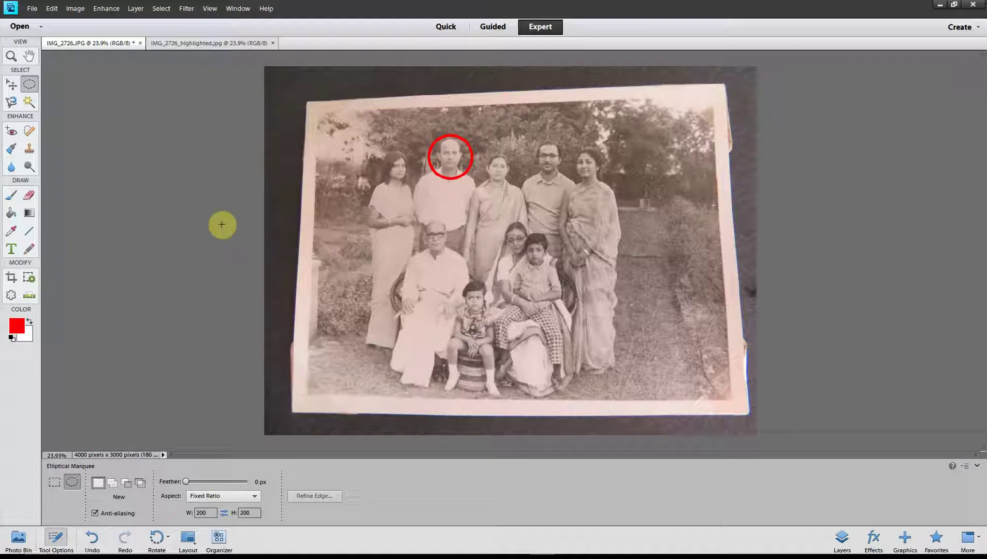
Check the reference arrow in IMG_2726_highlighted.jpg, and set the Line tool in IMG_2726.JPG to an arrowhead at the end
{"action": "left_click", "coordinate": [189, 43]}
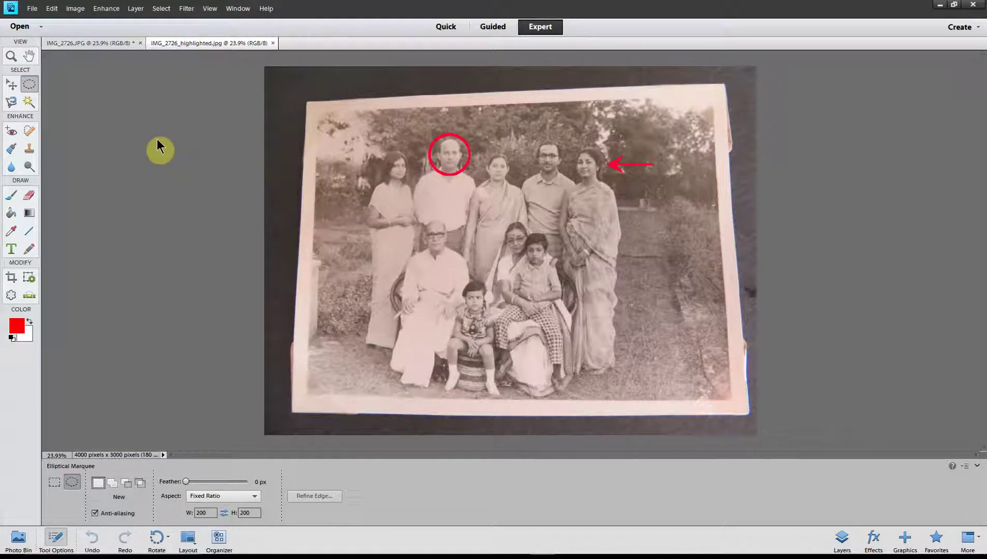
{"action": "left_click", "coordinate": [84, 43]}
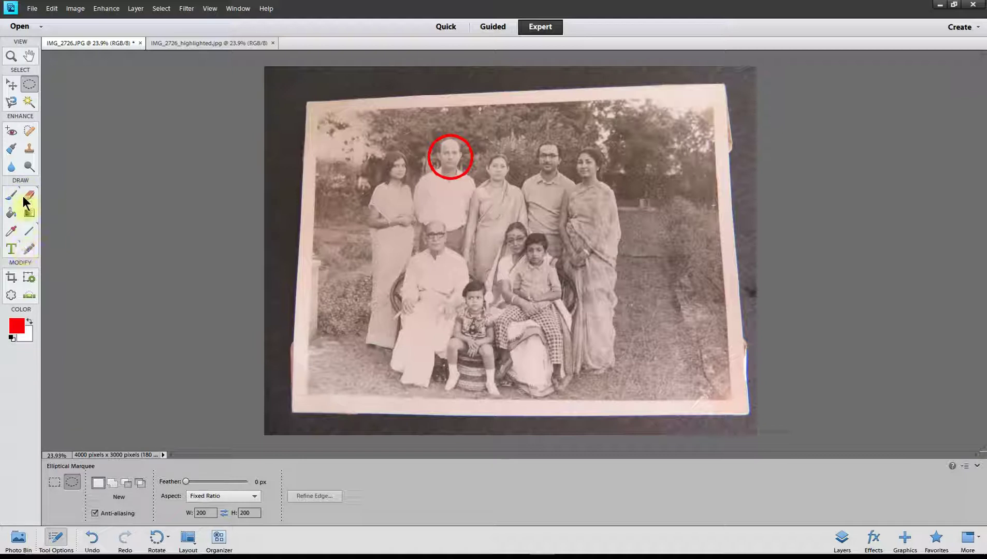
{"action": "left_click", "coordinate": [28, 229]}
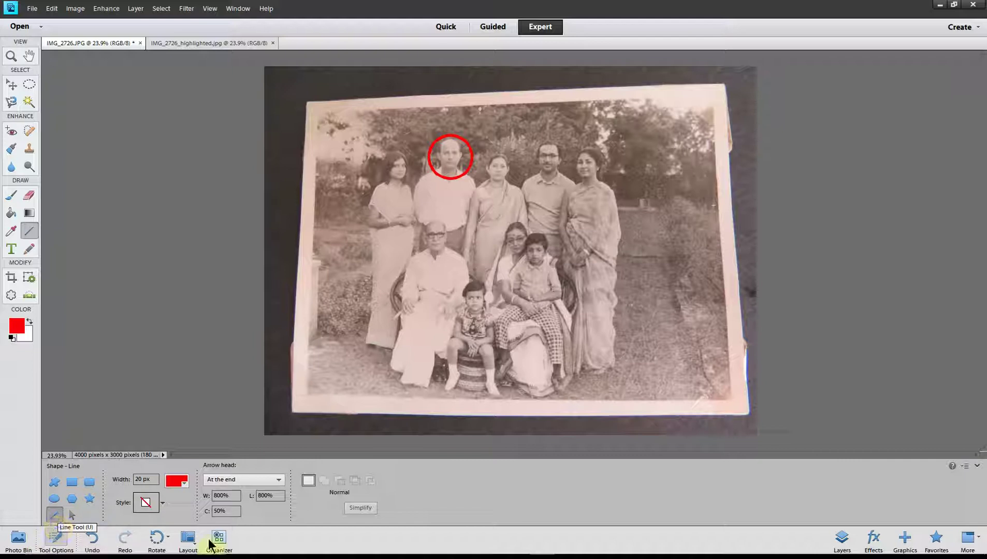
{"action": "left_click", "coordinate": [280, 484]}
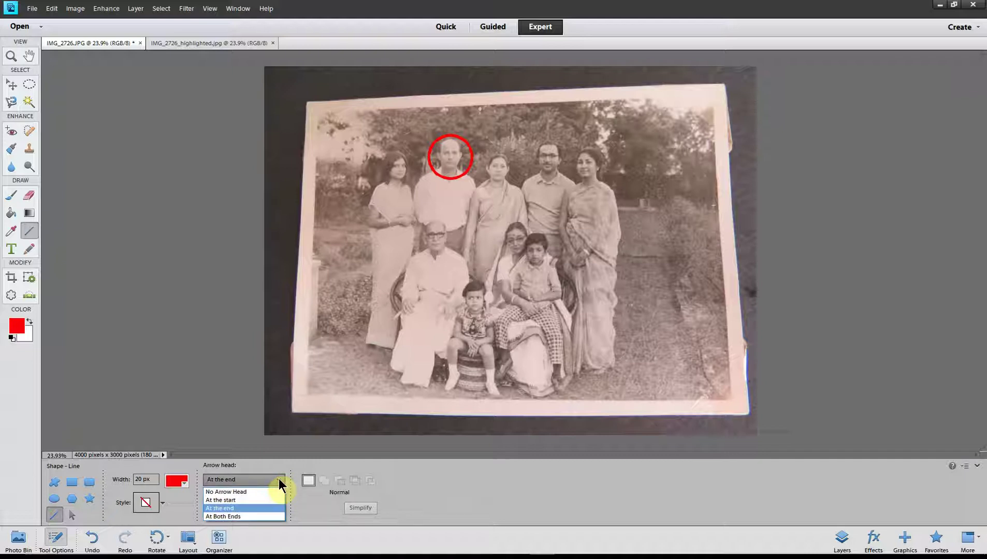
{"action": "left_click", "coordinate": [241, 491]}
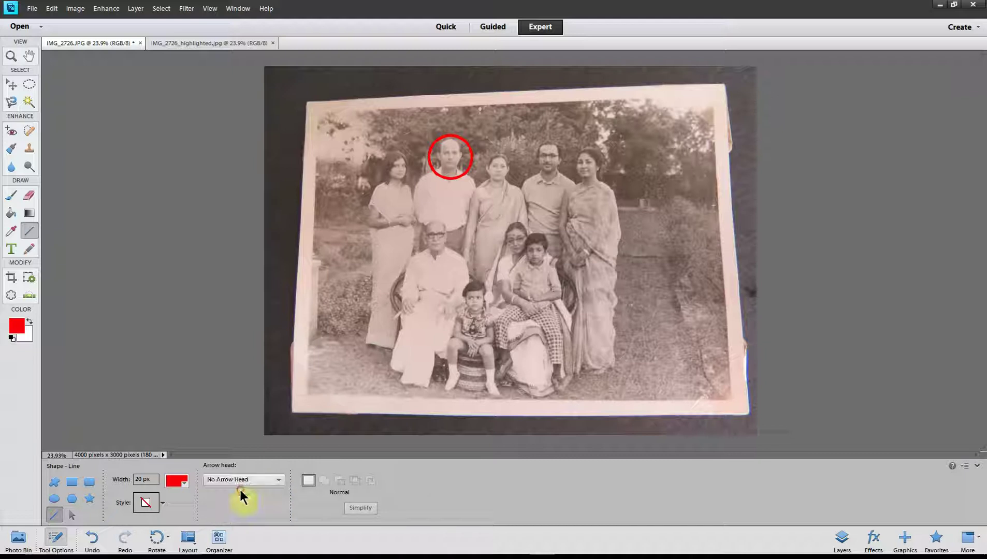
{"action": "left_click", "coordinate": [280, 480]}
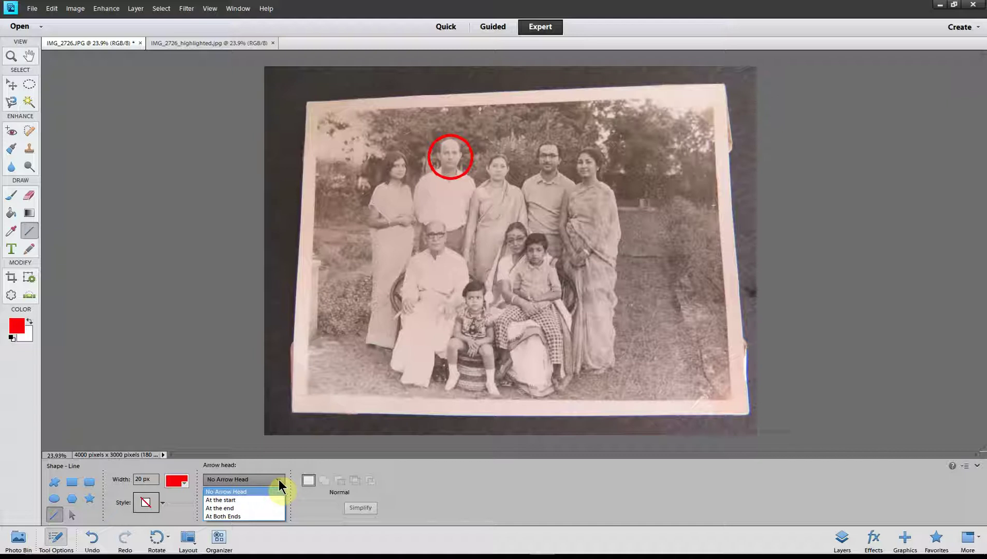
{"action": "left_click", "coordinate": [230, 508]}
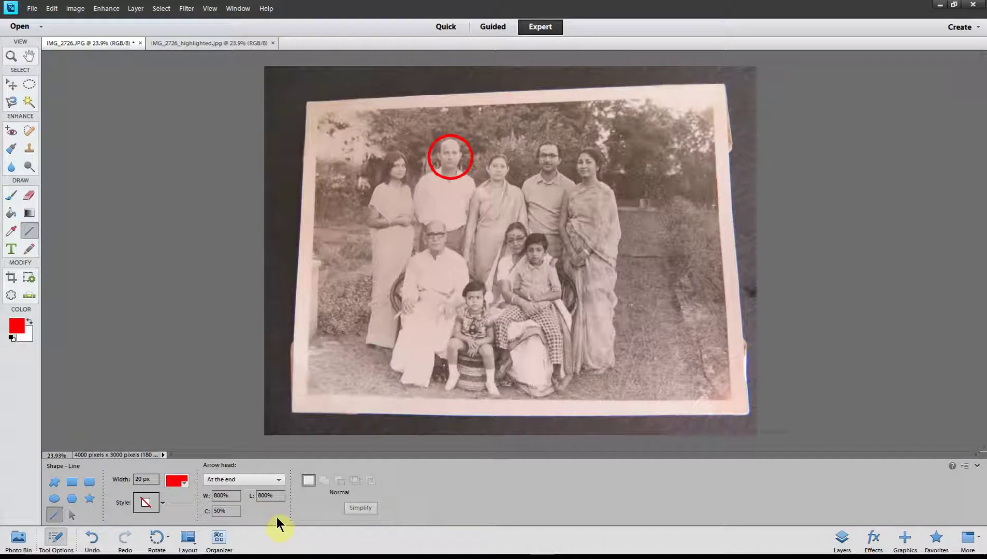
Try an arrowhead width and length of 600%
{"action": "left_click", "coordinate": [216, 495]}
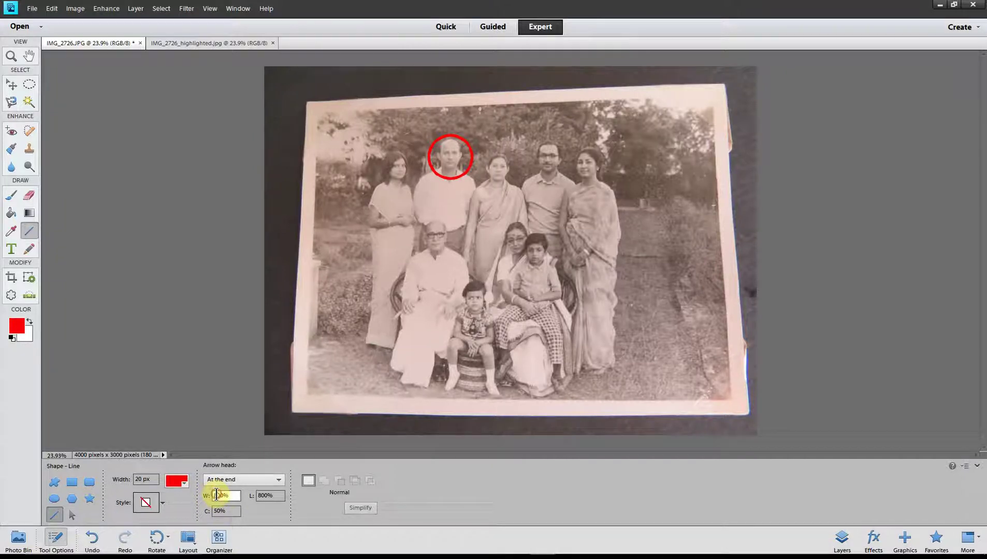
{"action": "key", "text": "BackSpace"}
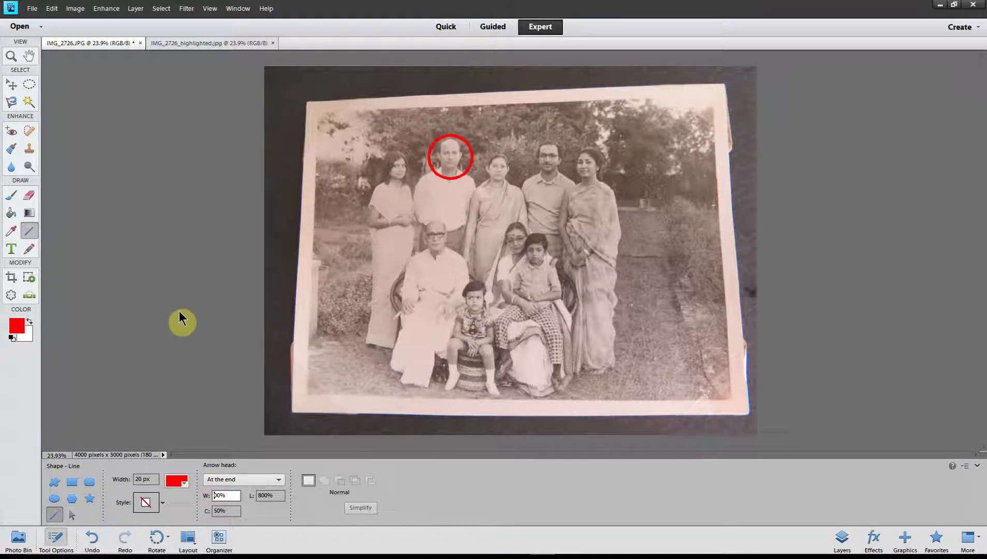
{"action": "type", "text": "6"}
{"action": "left_click", "coordinate": [266, 496]}
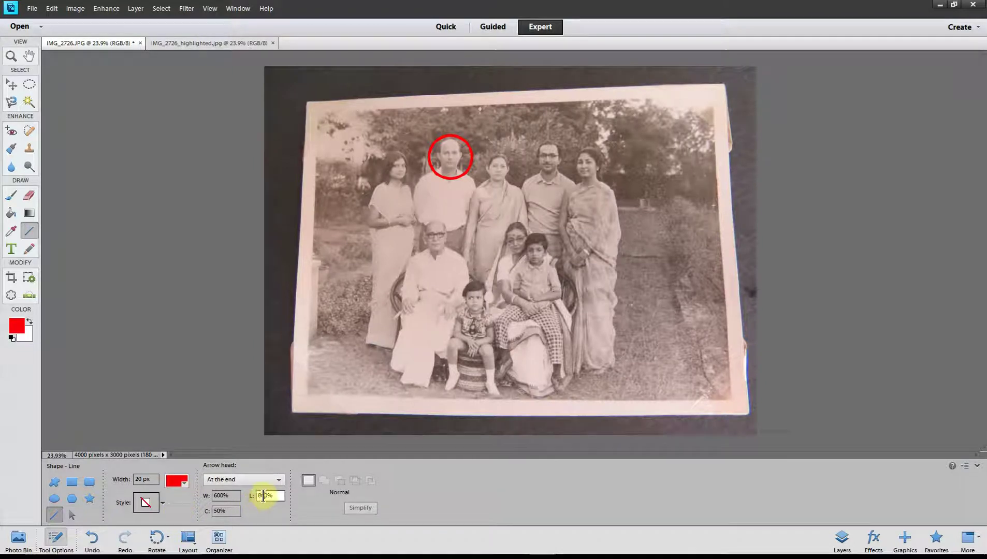
{"action": "key", "text": "BackSpace"}
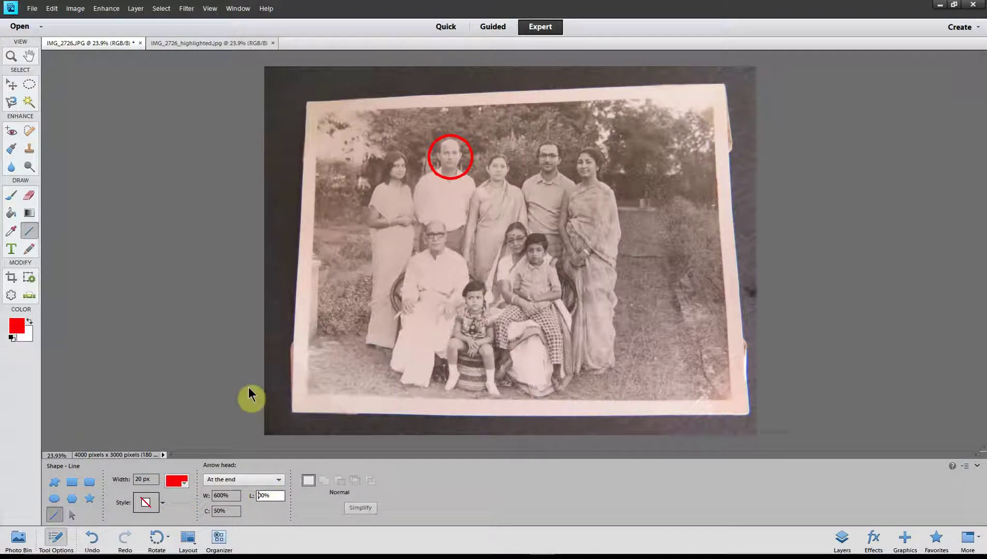
{"action": "type", "text": "6"}
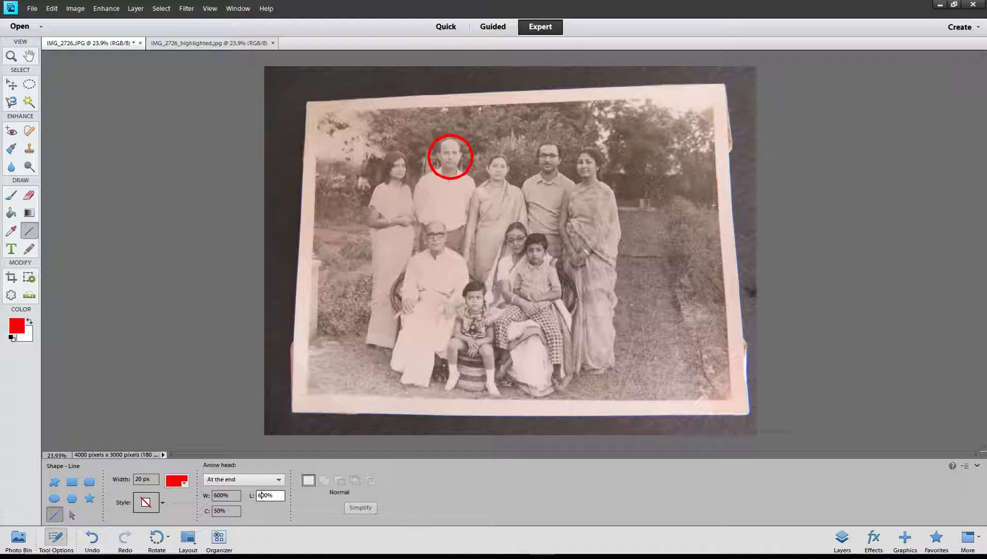
Set the arrowhead width and length to 800%, and draw a horizontal red arrow pointing left at the rightmost back-row woman's face
{"action": "key", "text": "BackSpace"}
{"action": "type", "text": "6"}
{"action": "left_click", "coordinate": [217, 496]}
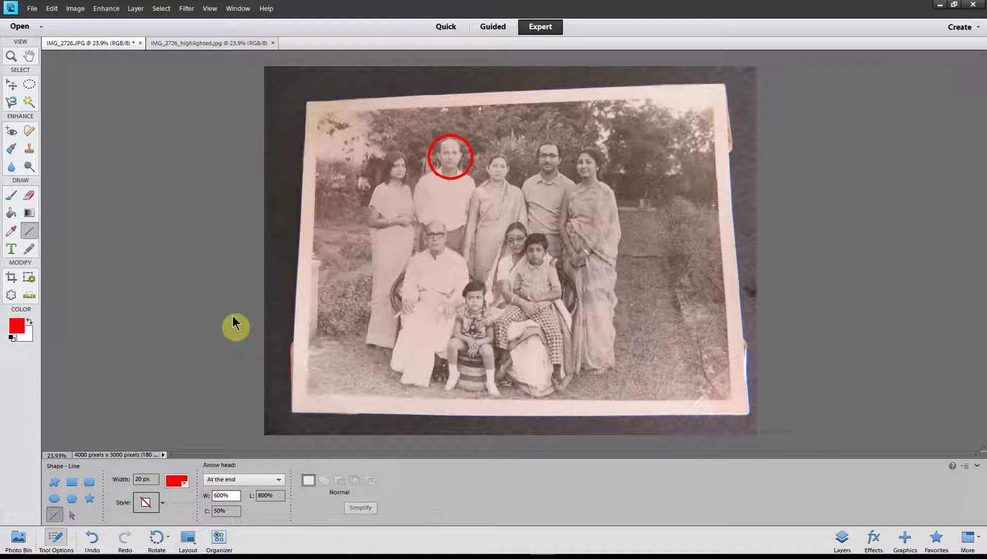
{"action": "key", "text": "BackSpace"}
{"action": "type", "text": "8"}
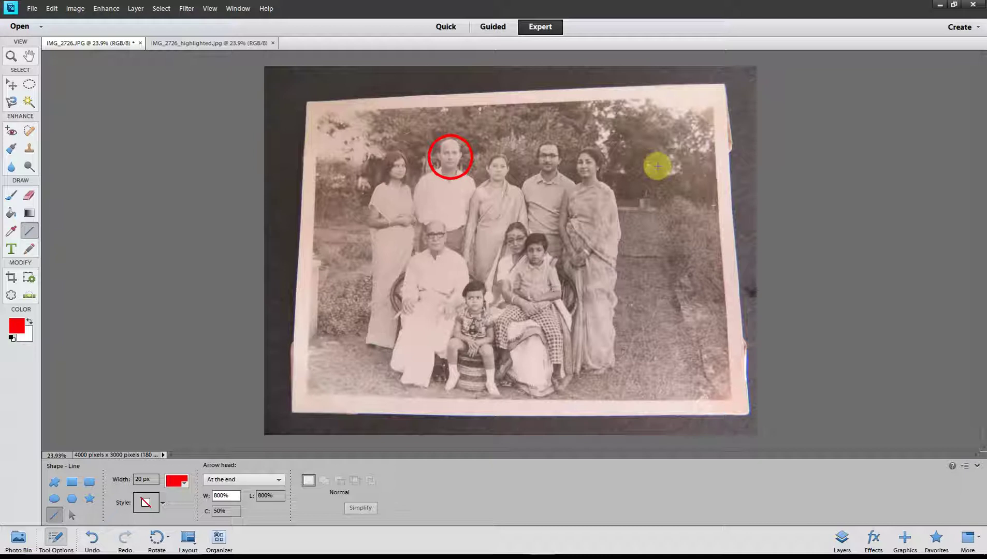
{"action": "left_click_drag", "start_coordinate": [657, 166], "coordinate": [606, 166]}
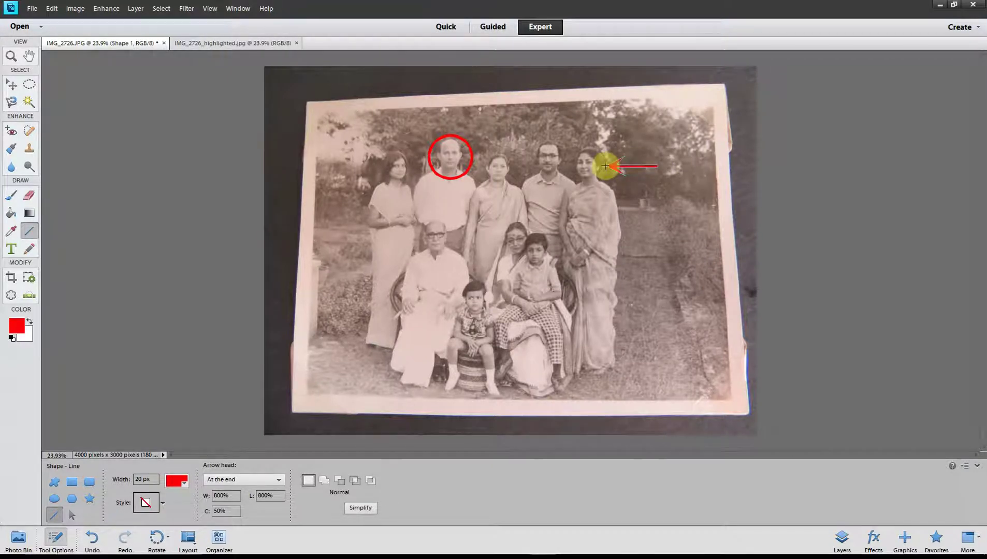